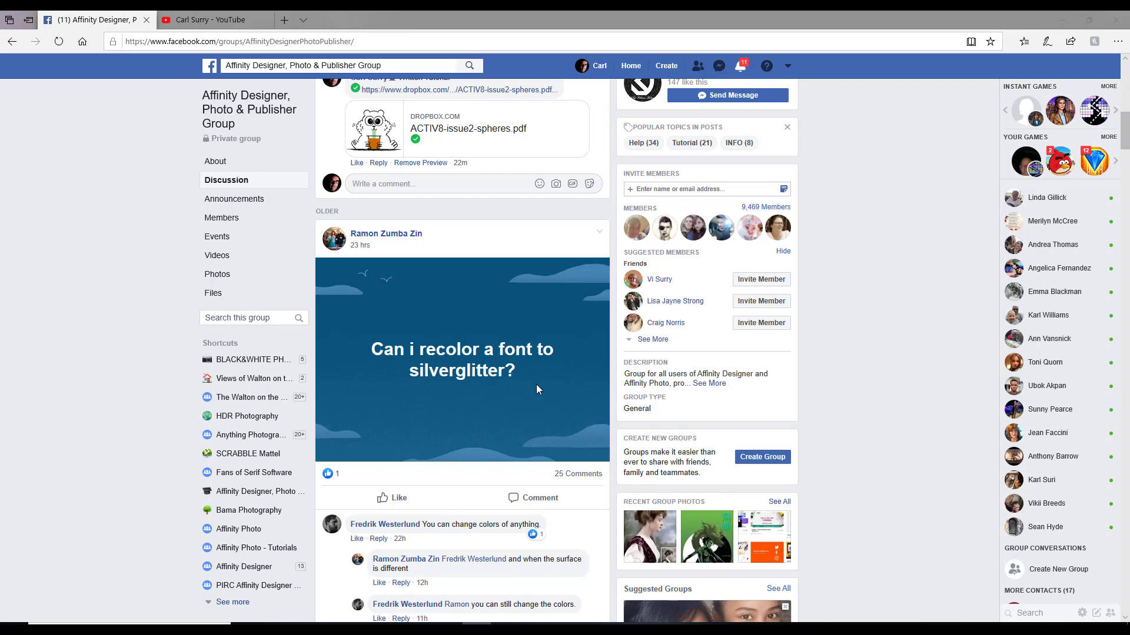
Step: Scroll through the Facebook group replies and tutorial links about making text silver glitter
scroll(536, 388, down, 4)
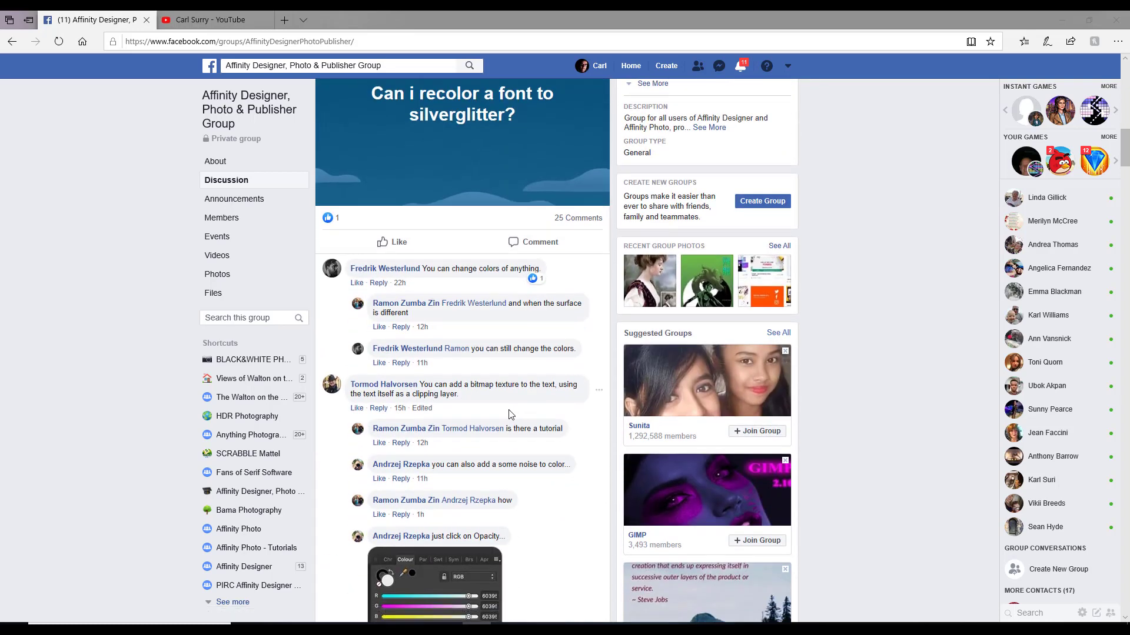
scroll(510, 416, down, 3)
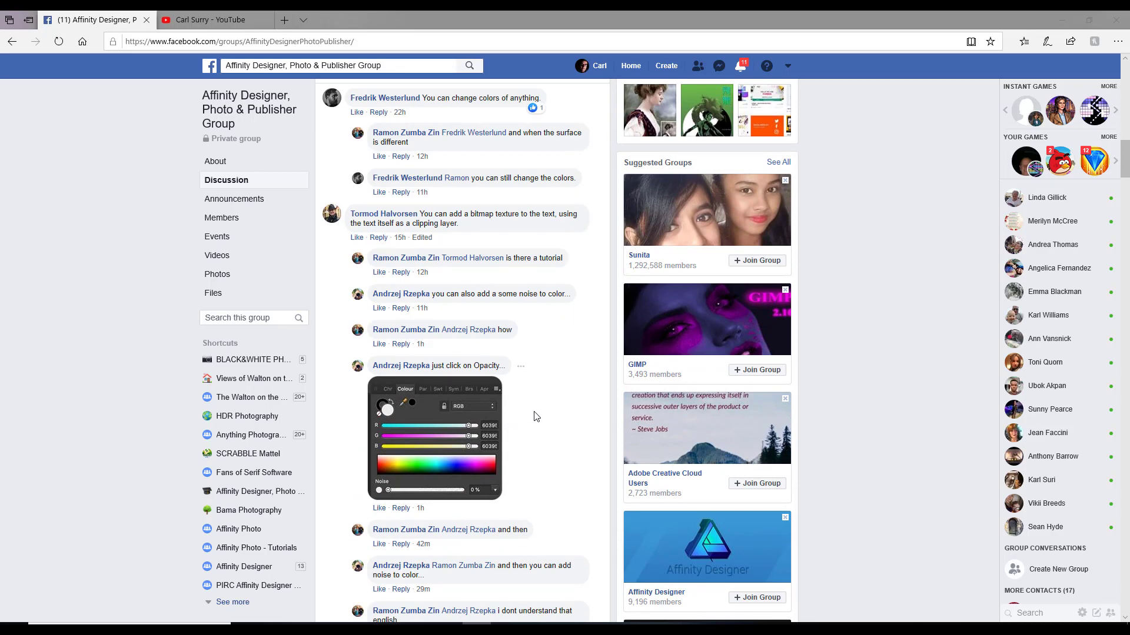
scroll(536, 416, down, 3)
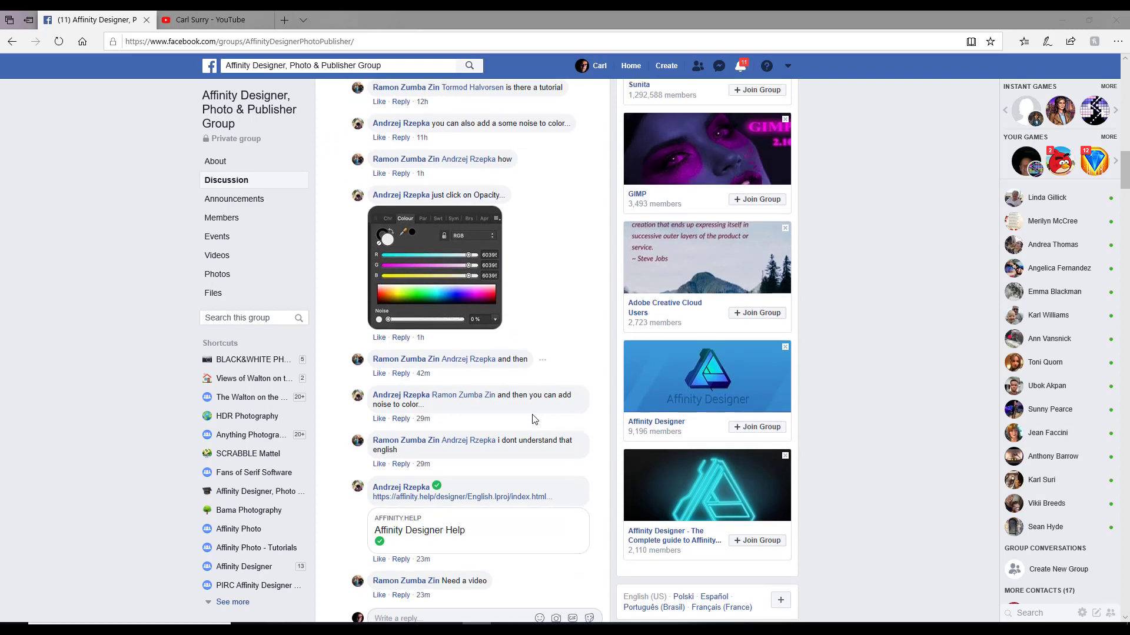
scroll(533, 416, down, 3)
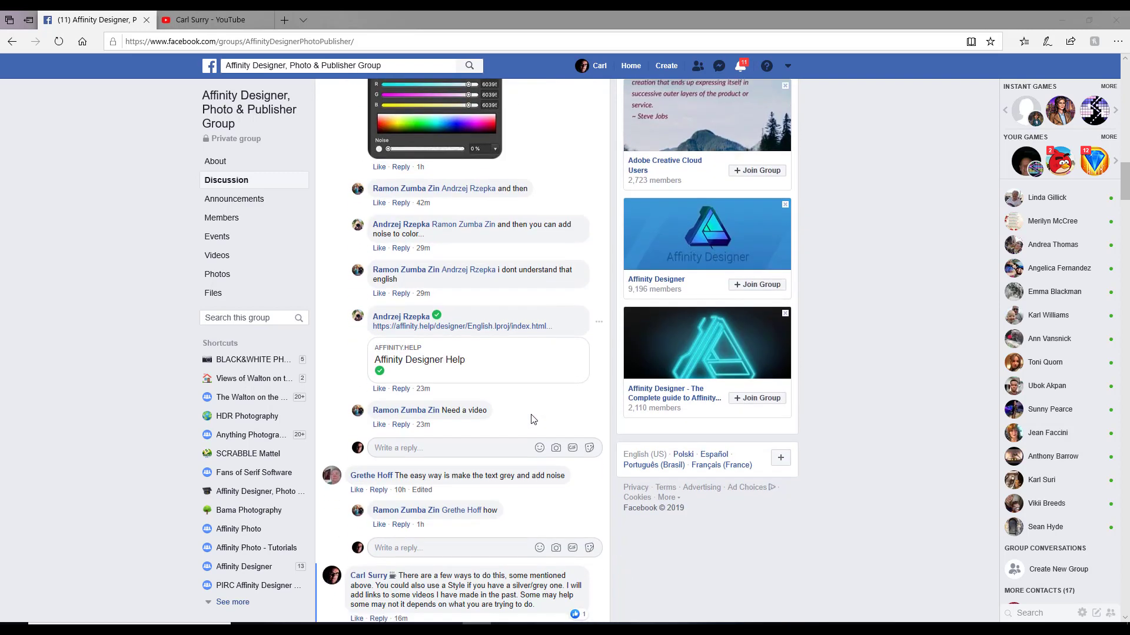
scroll(532, 419, down, 3)
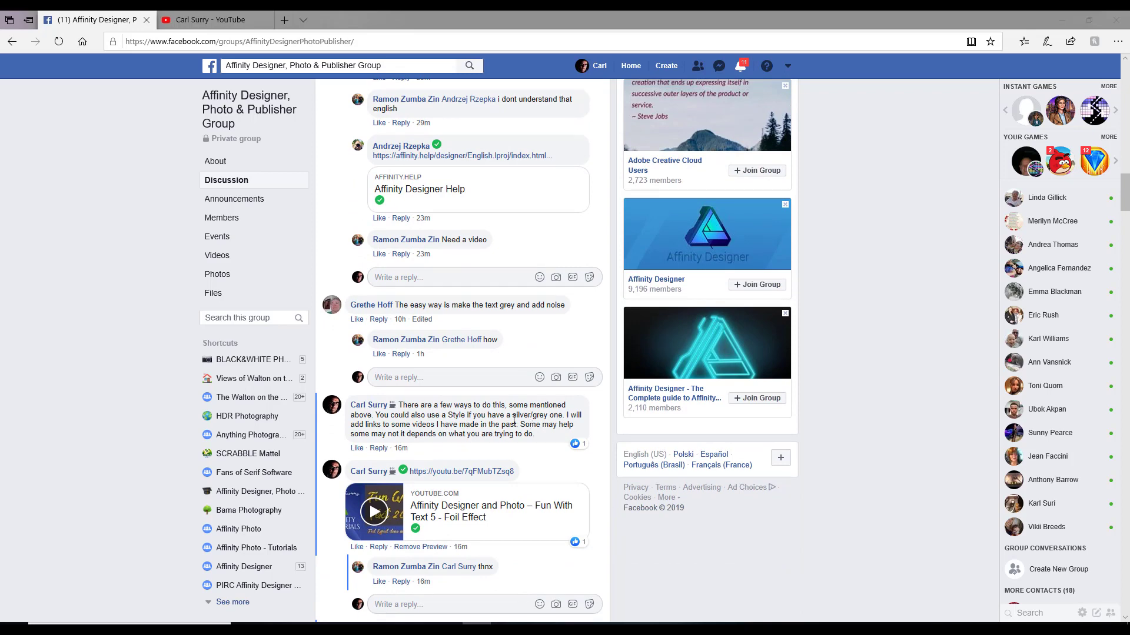
scroll(496, 425, down, 2)
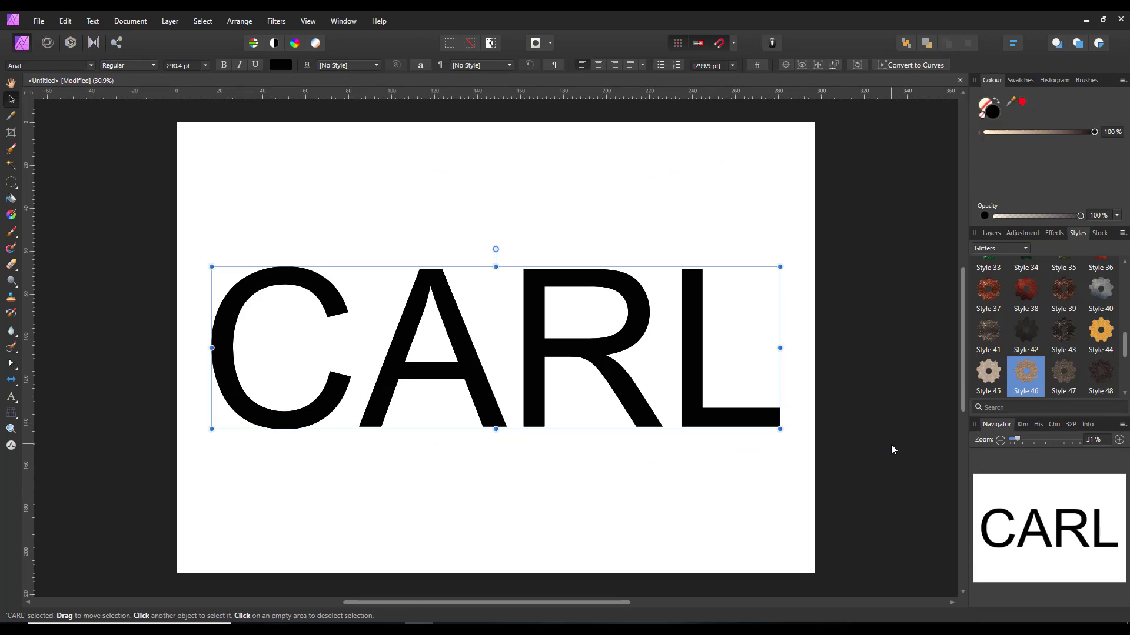
Step: Show the Layers panel listing the three CARL text layers
click(991, 233)
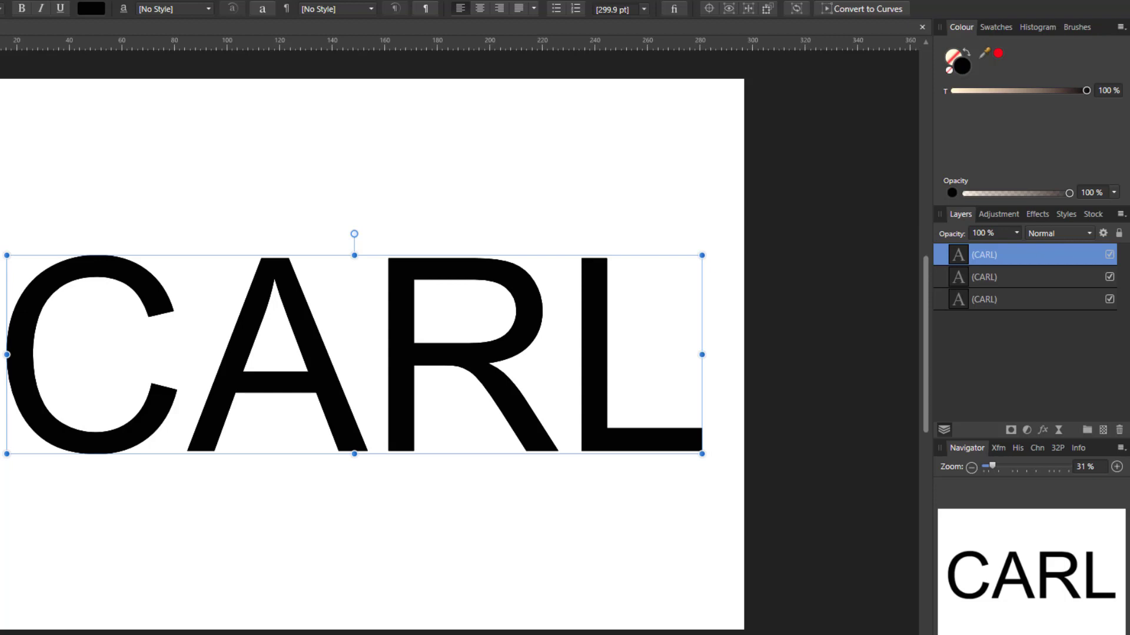
Step: Select all the CARL letters and change their fill to mid grey 828282 in the Colour Chooser
key(t)
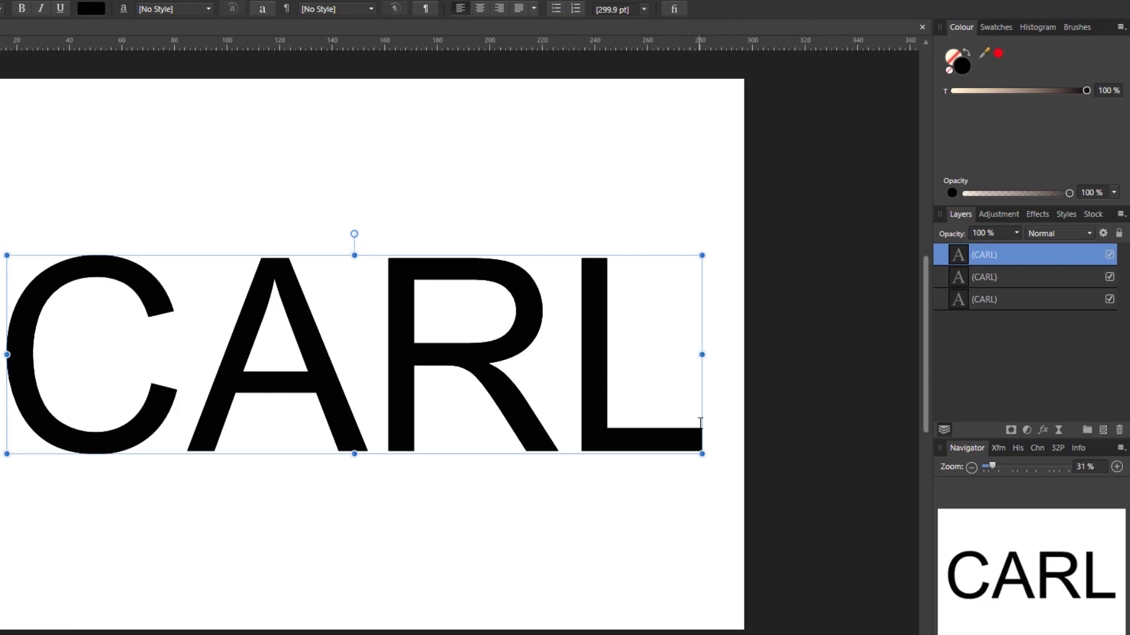
drag(700, 412, 85, 420)
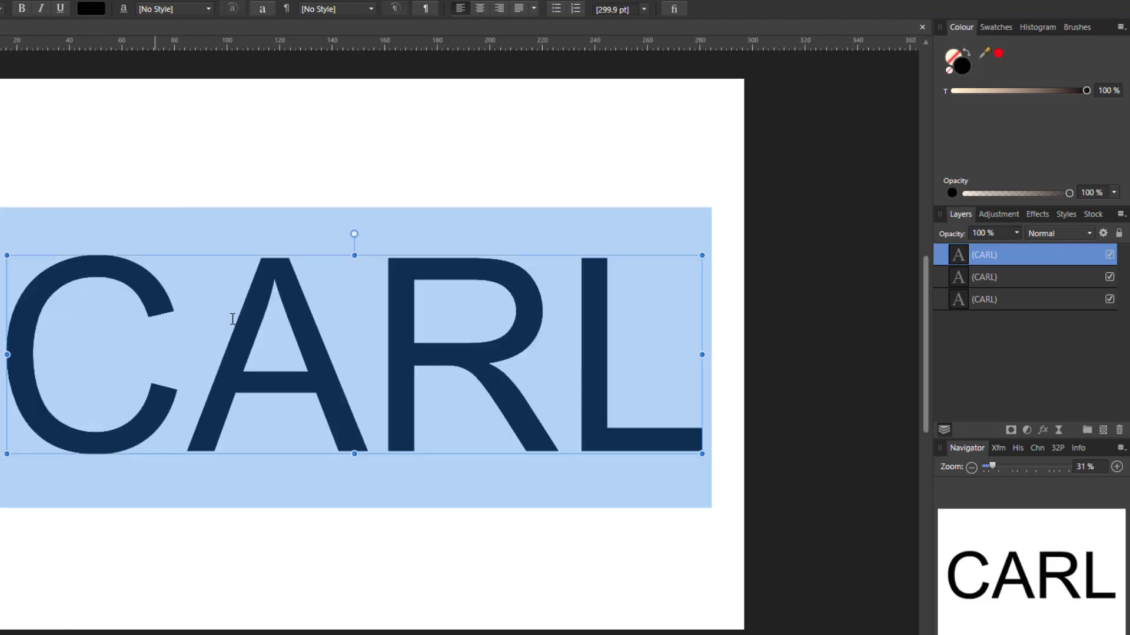
click(959, 68)
double_click(959, 69)
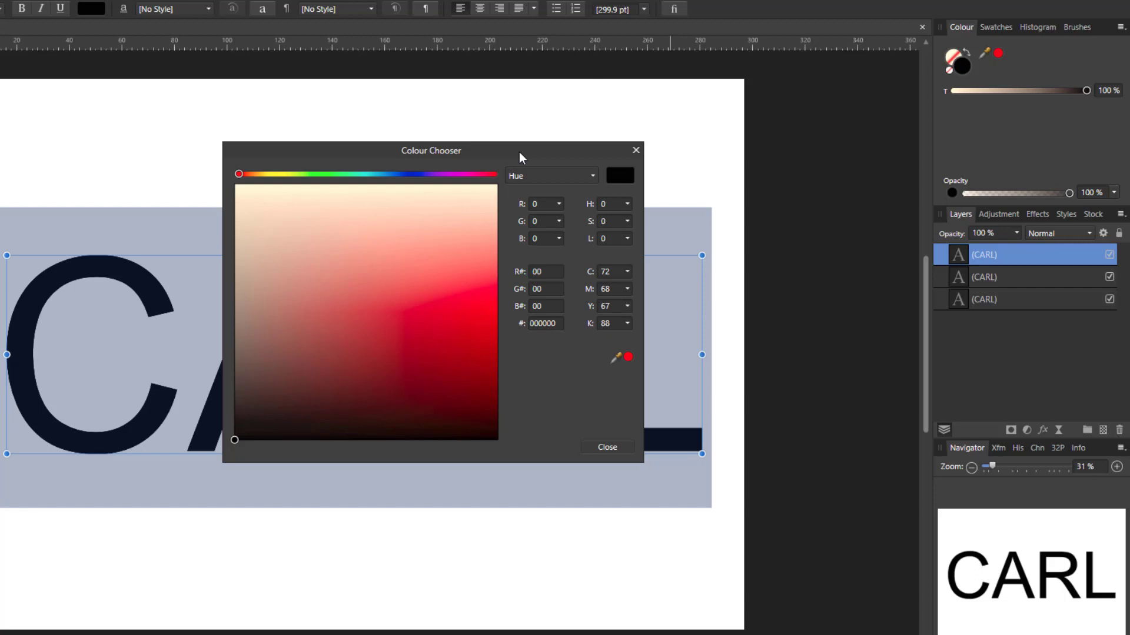
drag(521, 154, 622, 155)
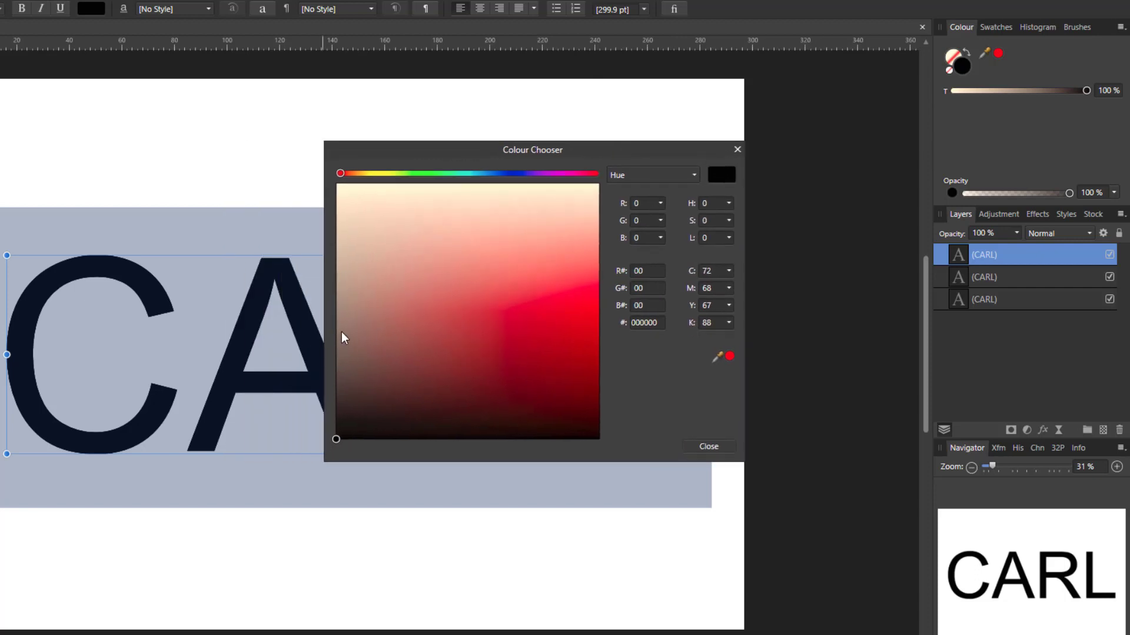
drag(341, 332, 335, 309)
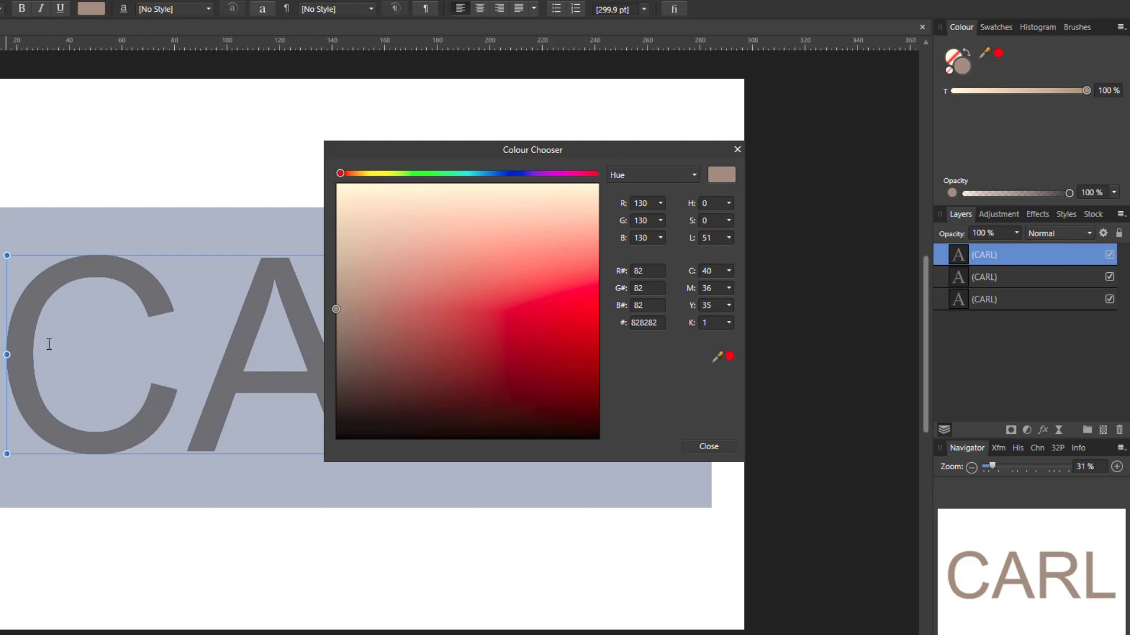
click(708, 447)
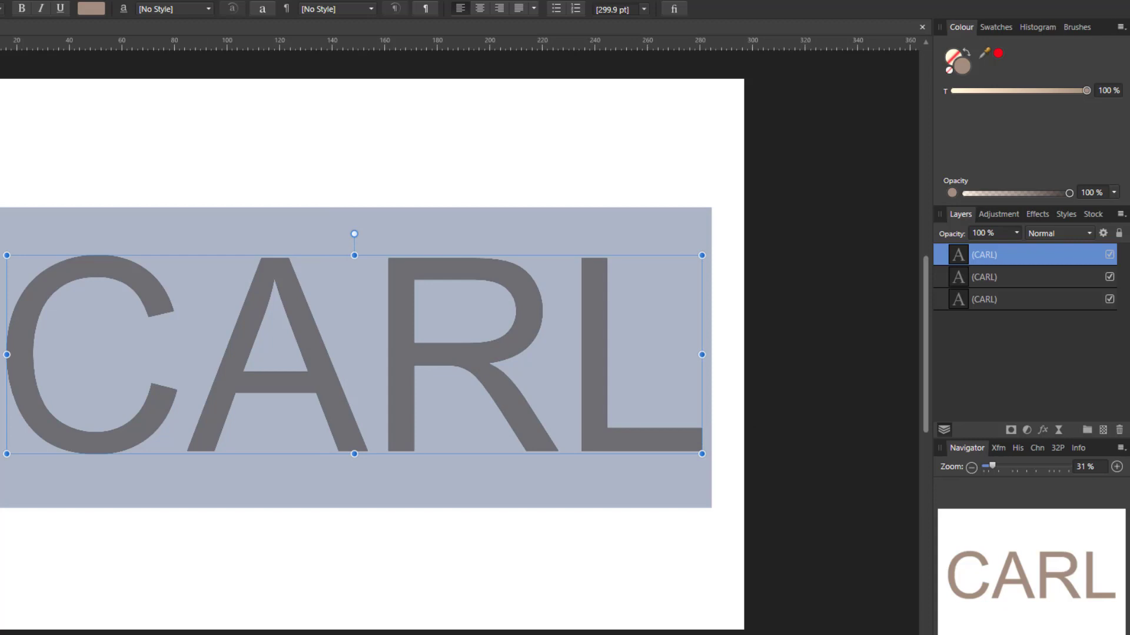
Step: Switch the grey text's colour slider to Noise and raise it to 100%
key(Escape)
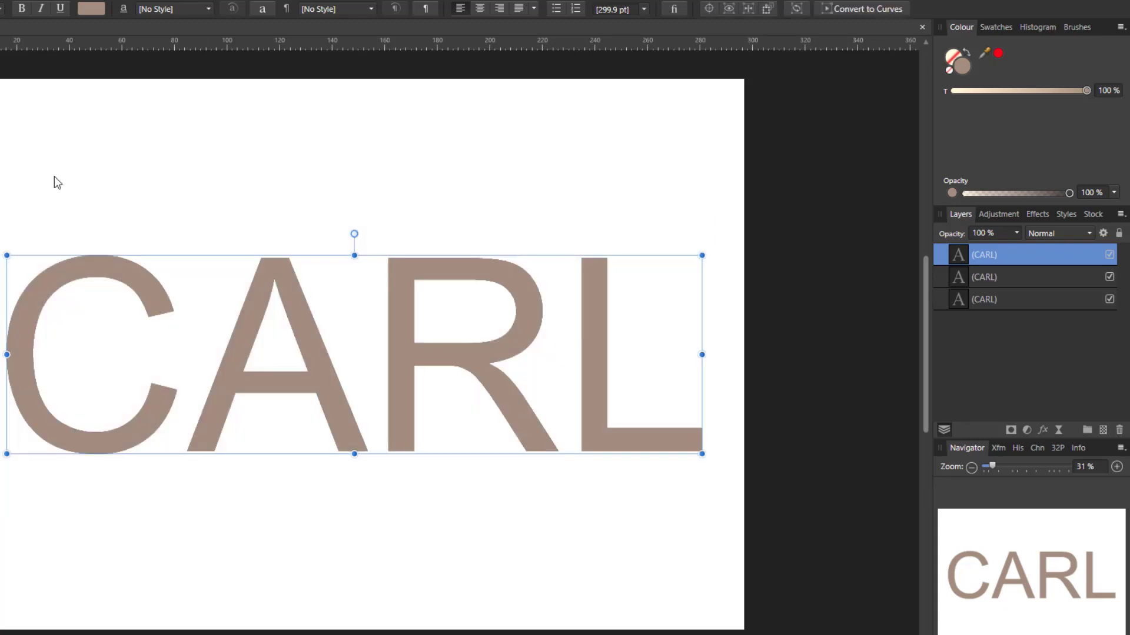
click(952, 192)
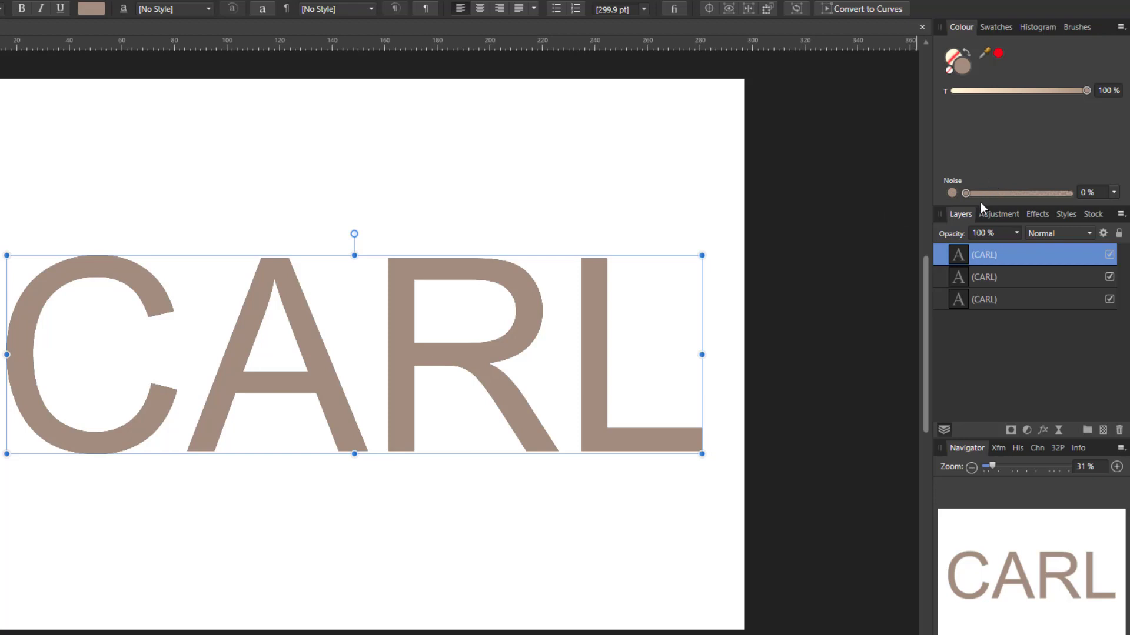
drag(964, 192, 1078, 194)
Step: Hide the noisy layer, select the middle CARL copy, and load the Glitter and Metallic by Carl2 styles
click(1110, 255)
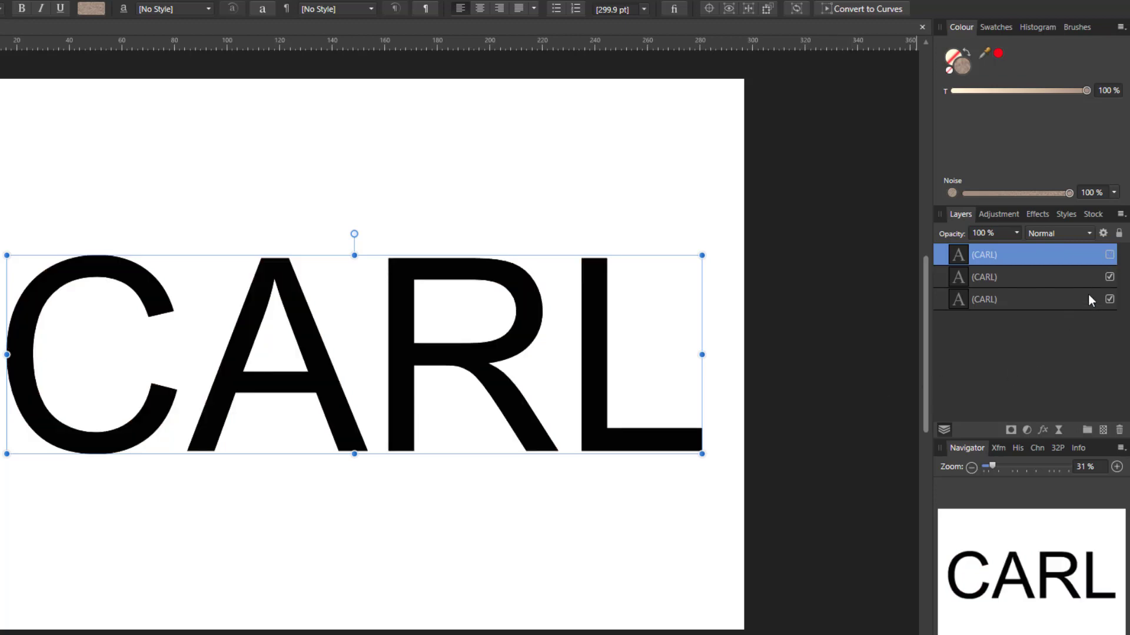
click(1042, 275)
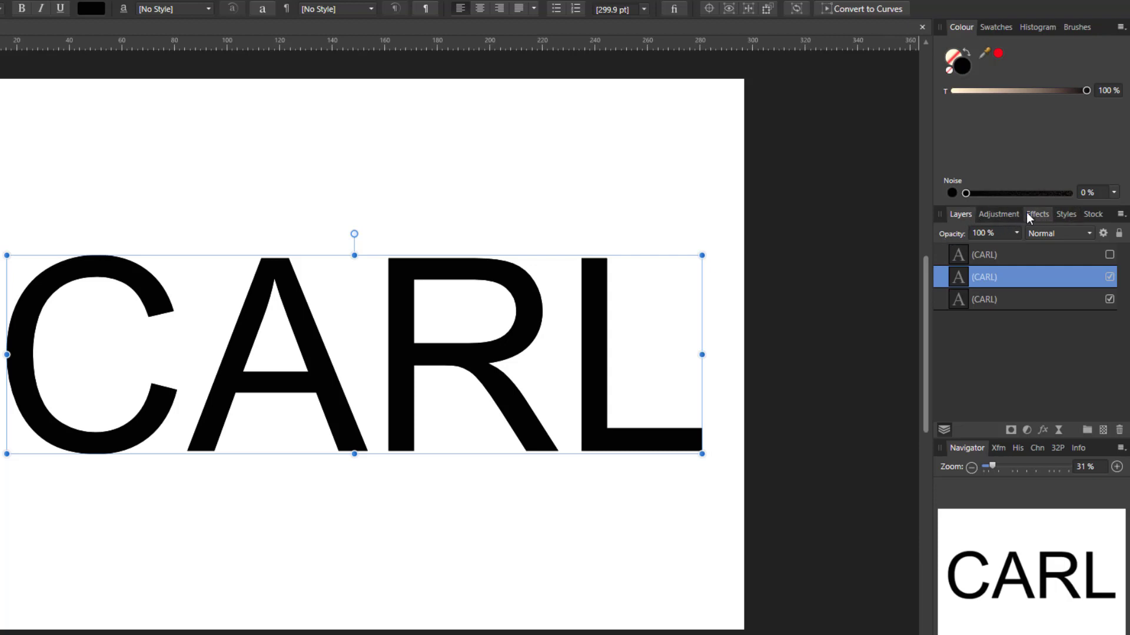
click(1066, 215)
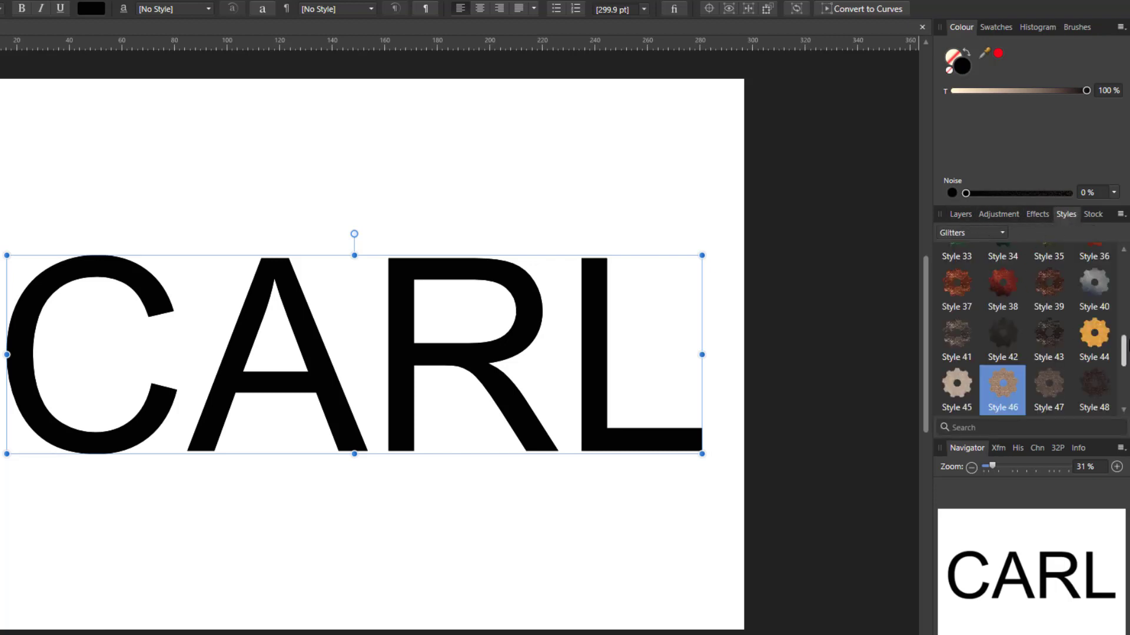
drag(1123, 353, 1123, 271)
click(1002, 234)
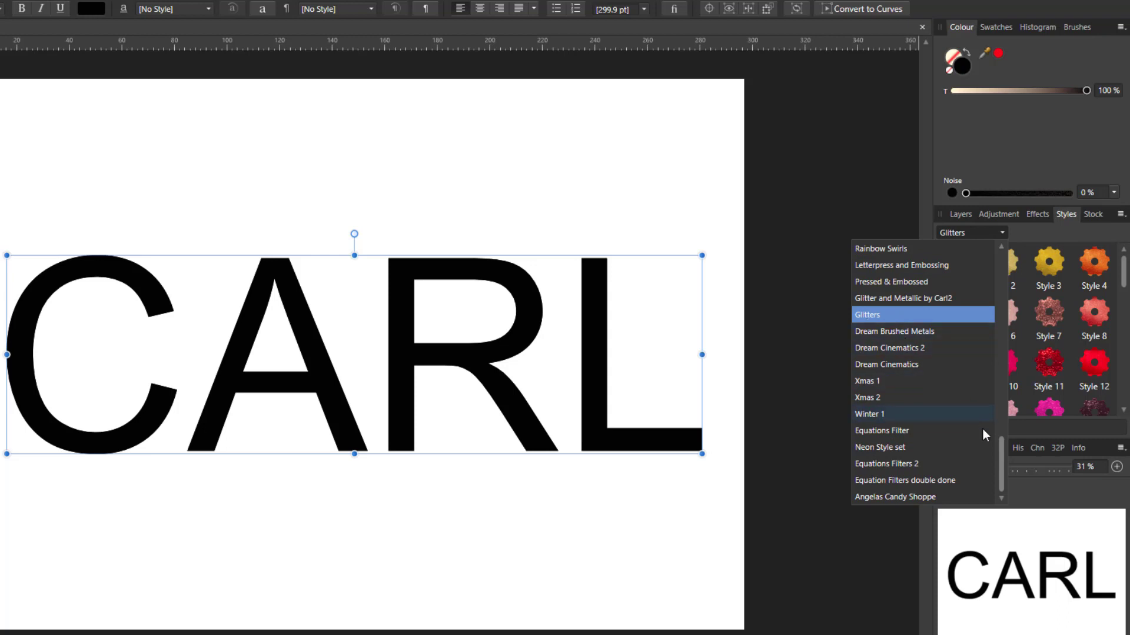
drag(1001, 459, 1001, 439)
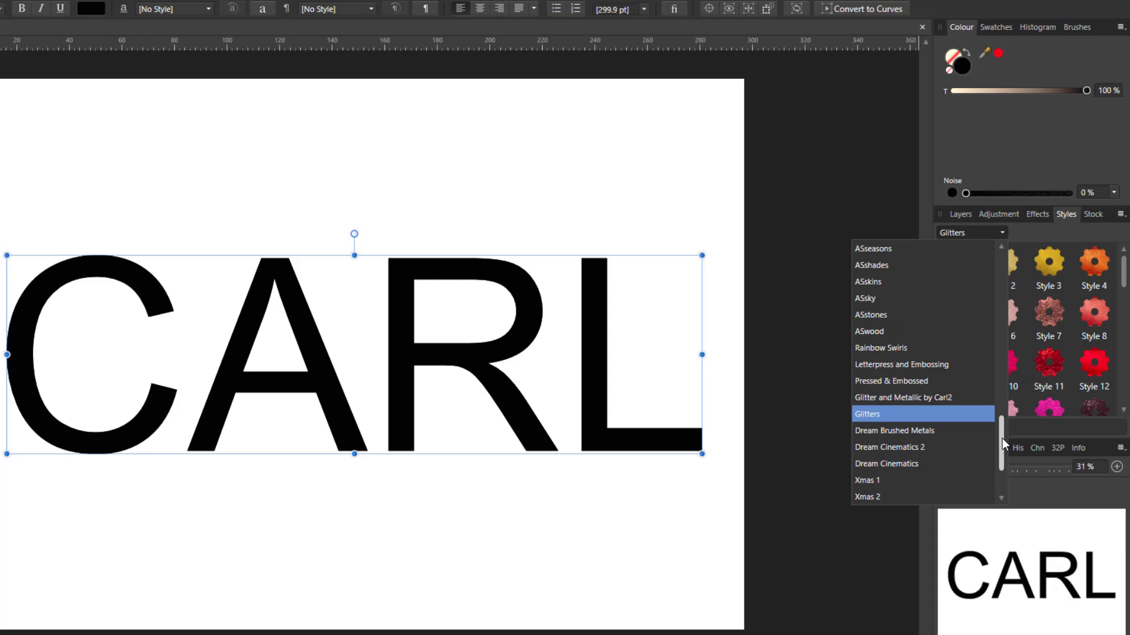
click(892, 399)
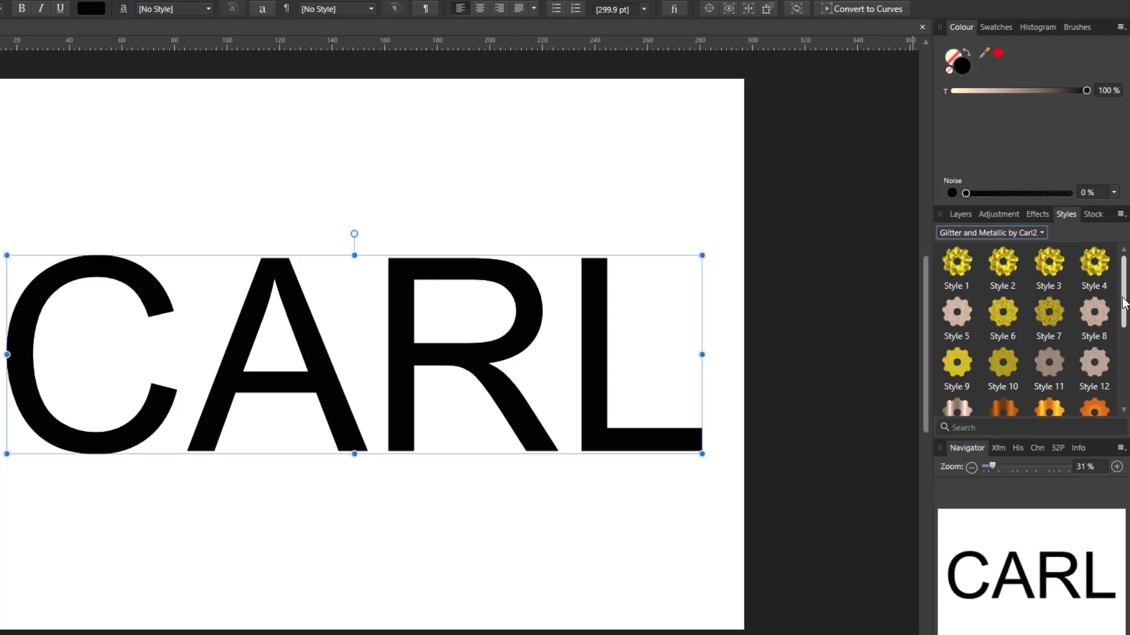
scroll(1124, 302, down, 2)
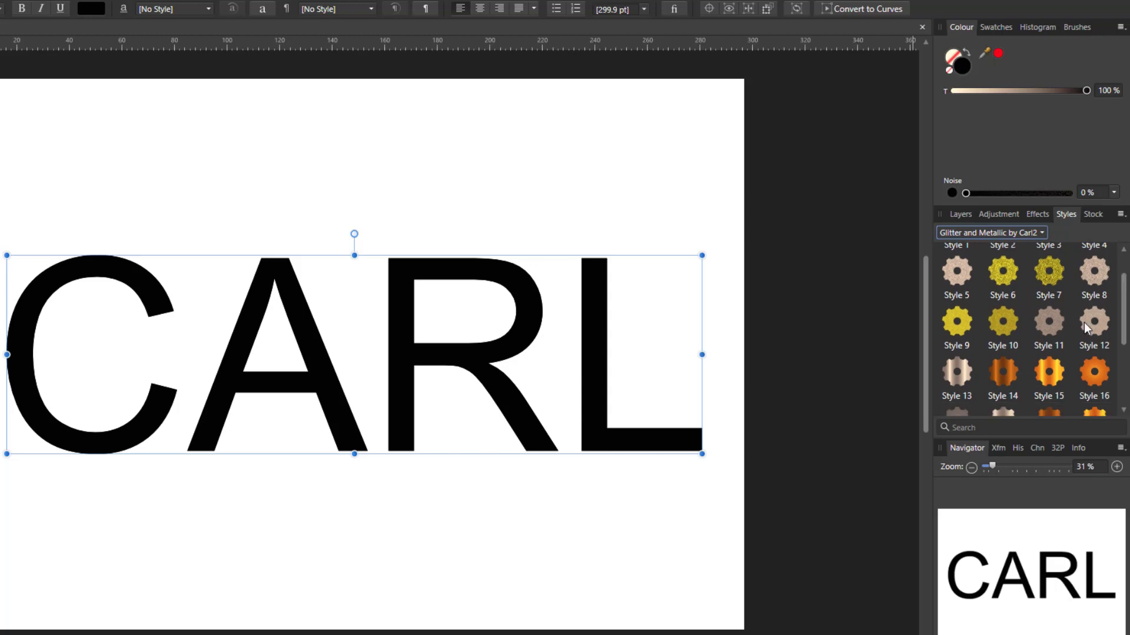
Step: Try several glitter styles on CARL, settling on Style 45 from the Glitters category
click(1047, 333)
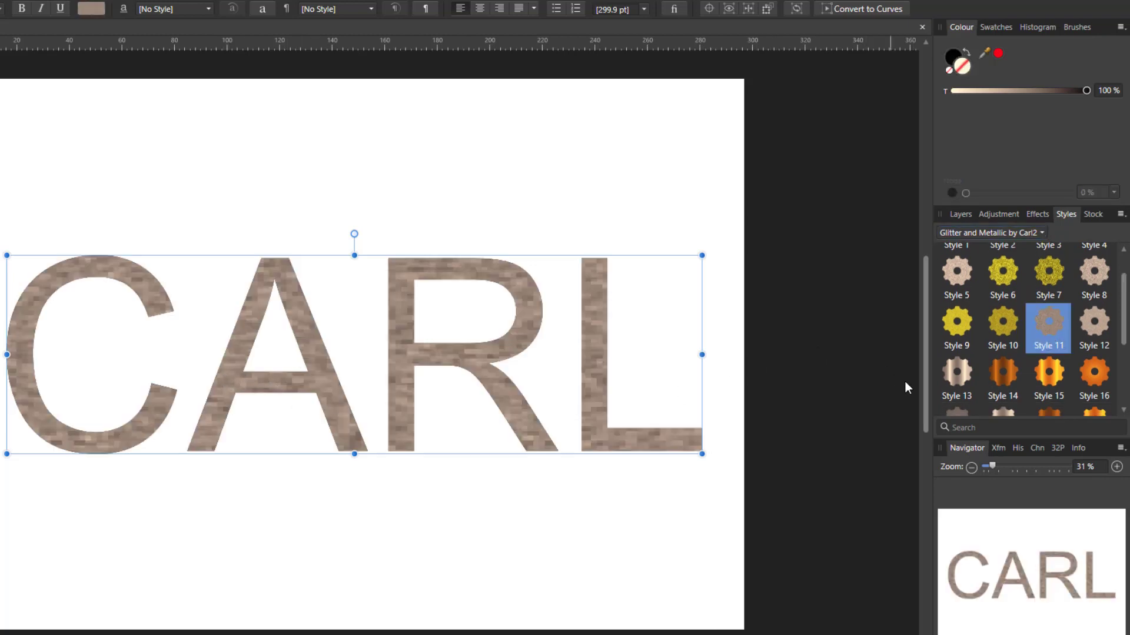
click(1000, 328)
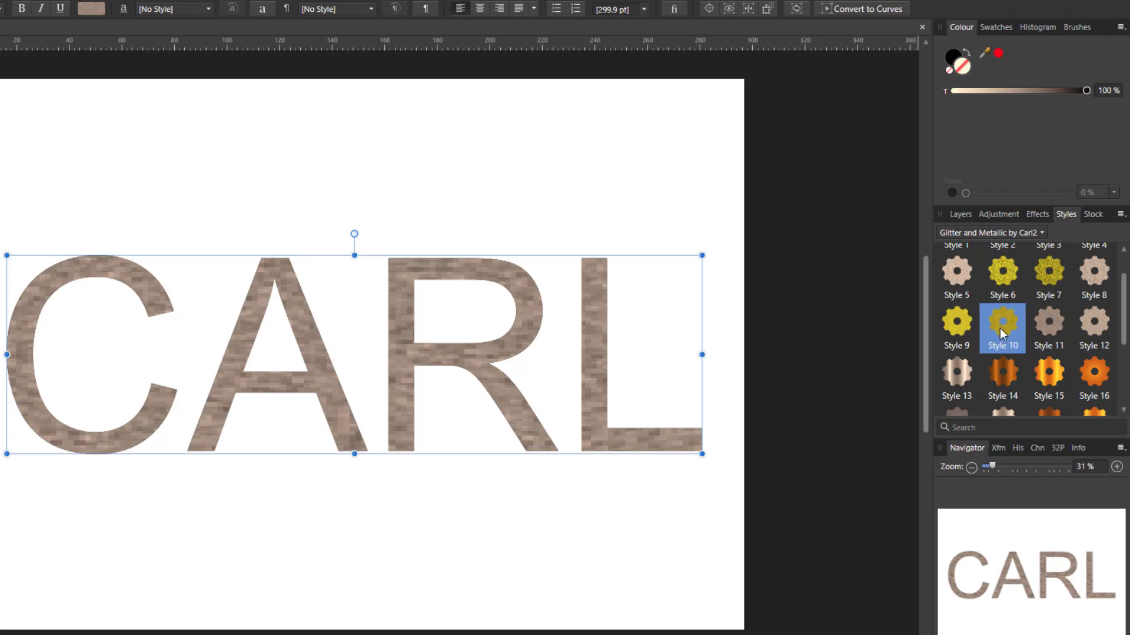
click(1042, 233)
click(910, 316)
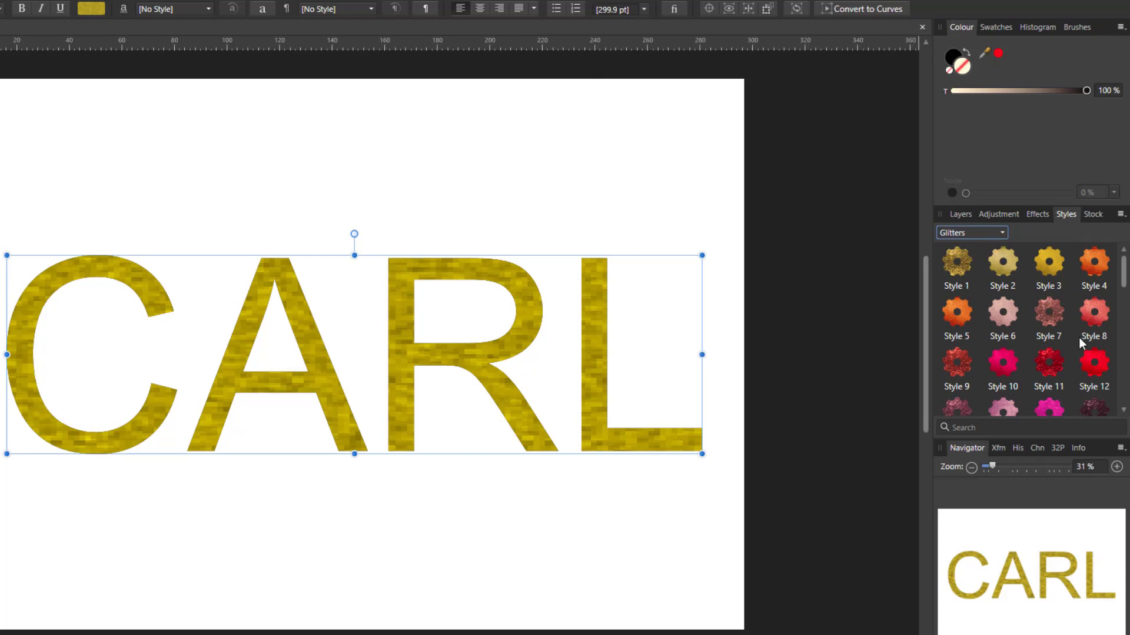
drag(1124, 288, 1126, 365)
click(1007, 376)
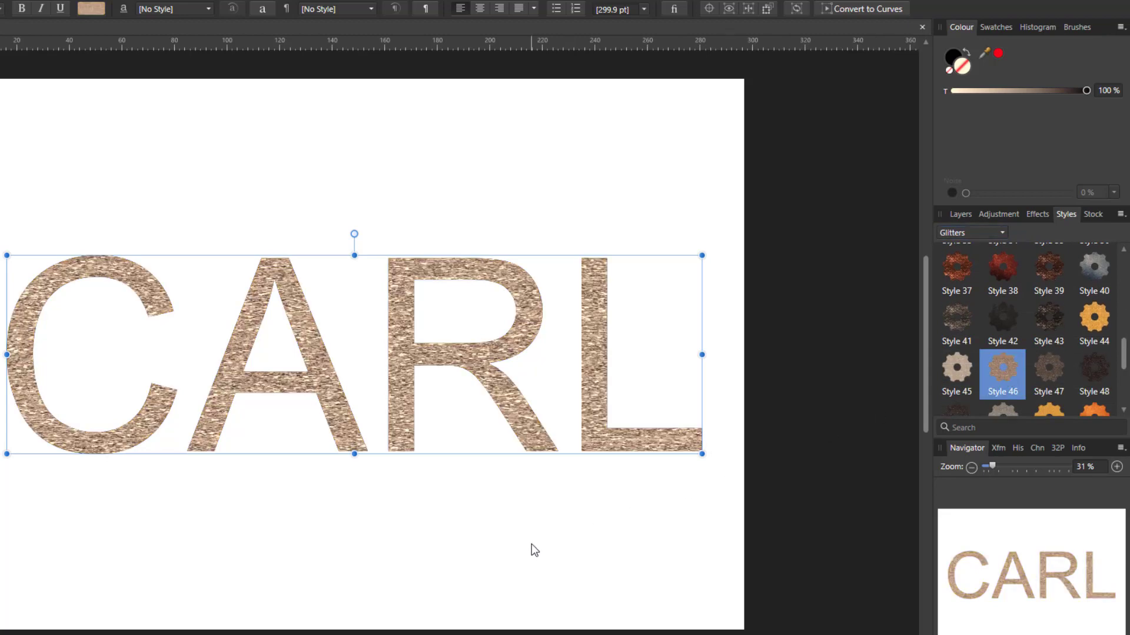
click(954, 377)
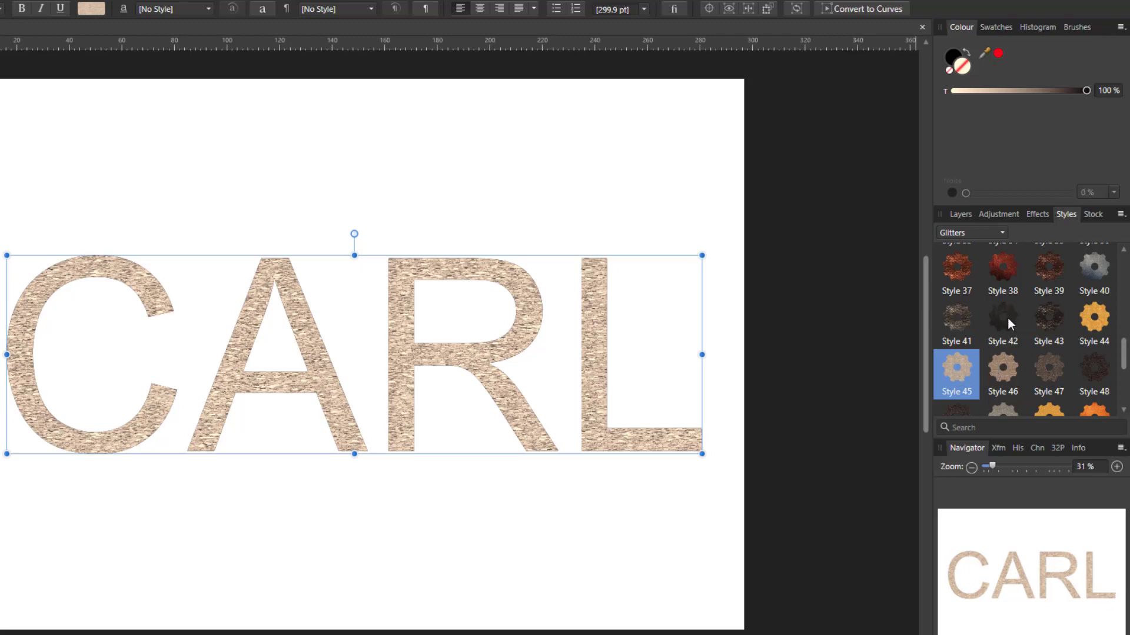
Step: Hide the glitter-styled CARL layer and select the plain black CARL layer beneath
click(961, 218)
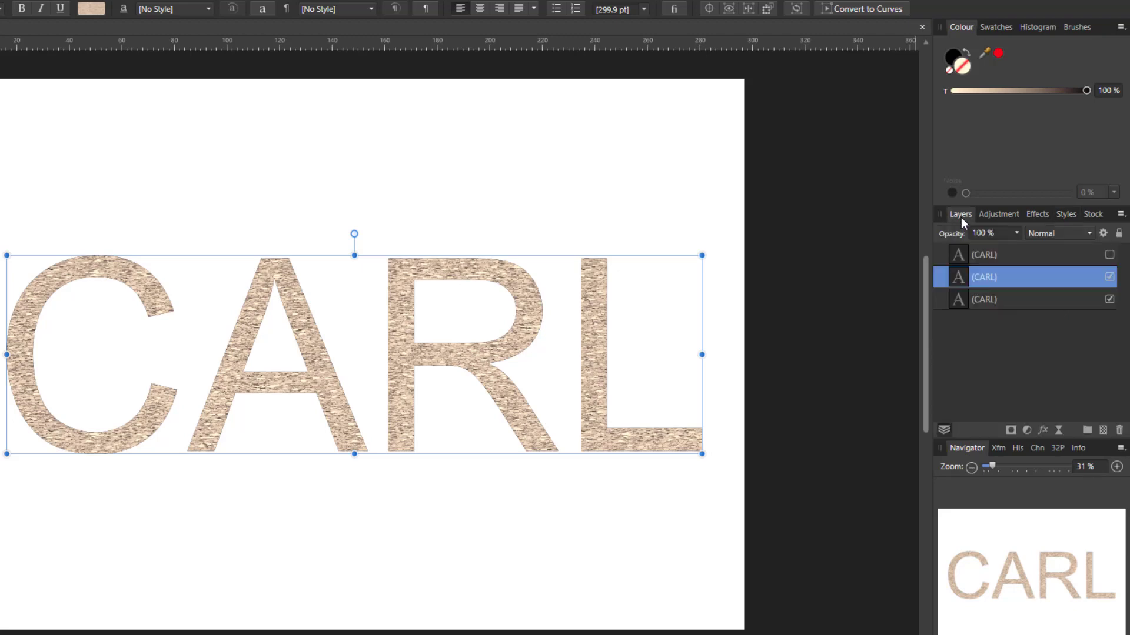
click(1109, 277)
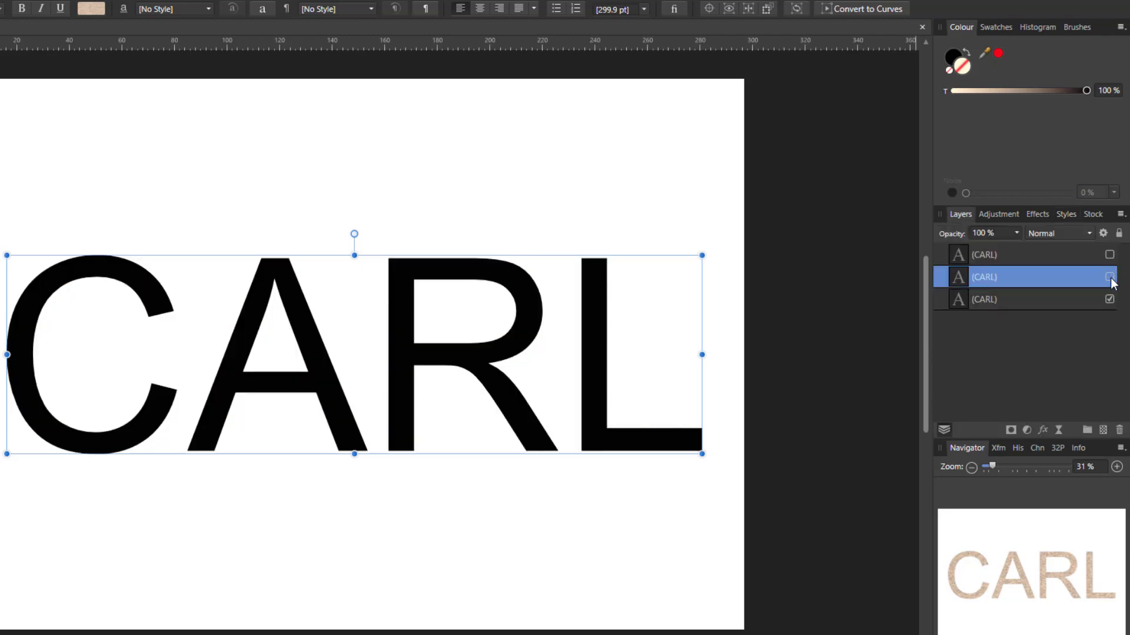
click(1039, 303)
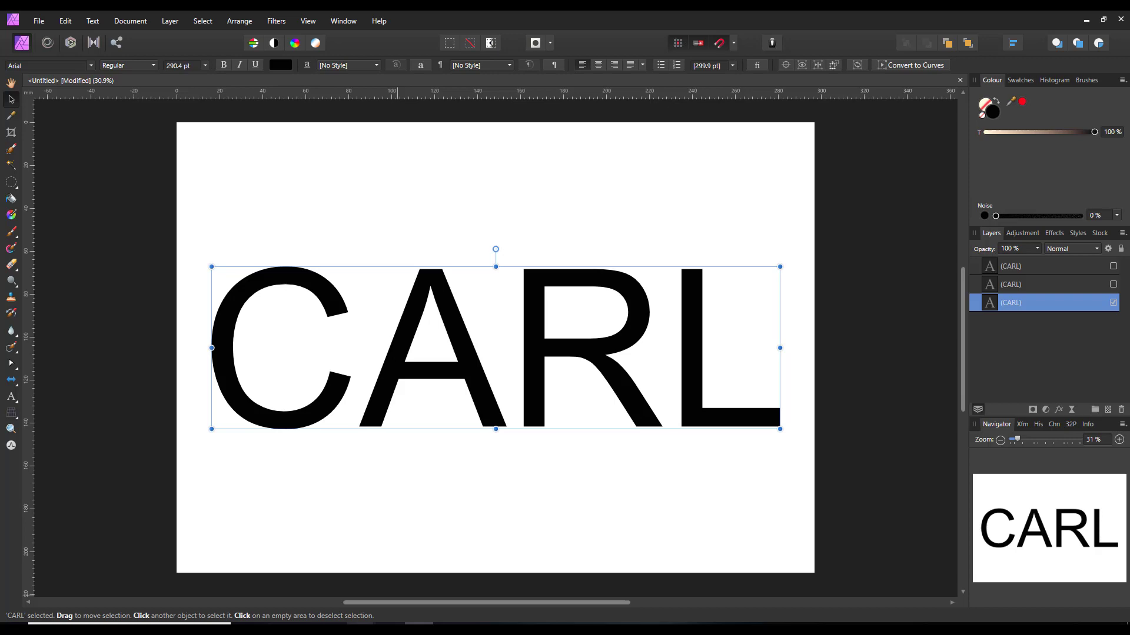
Step: Bring up the Textures folder in File Explorer and select the gold texture 1.jpg
mouse_move(350, 620)
click(323, 598)
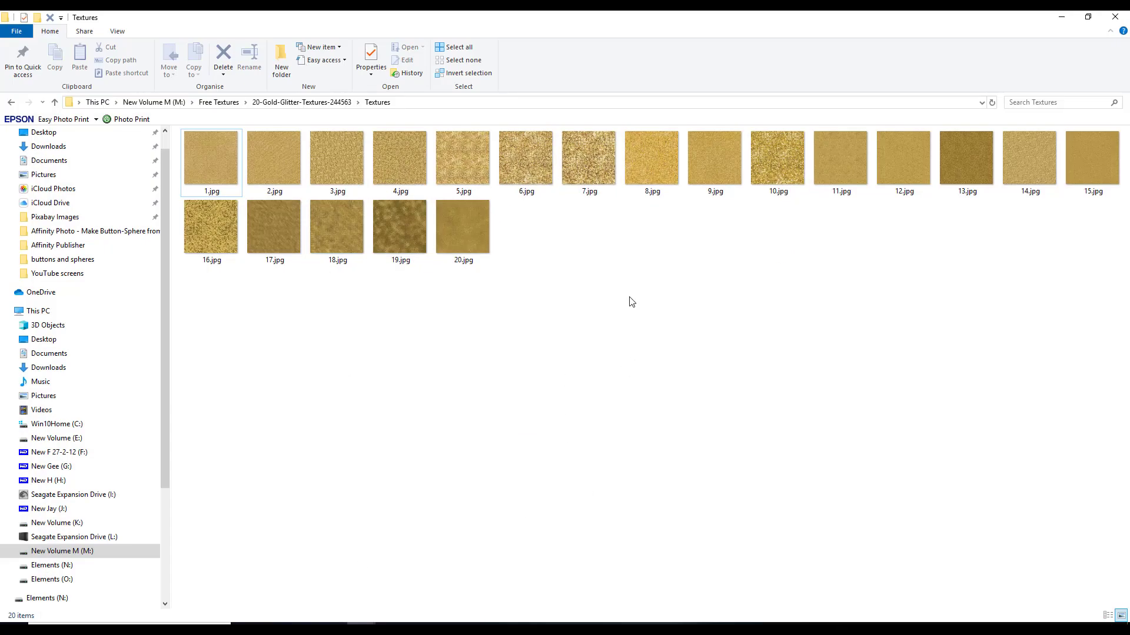
click(221, 168)
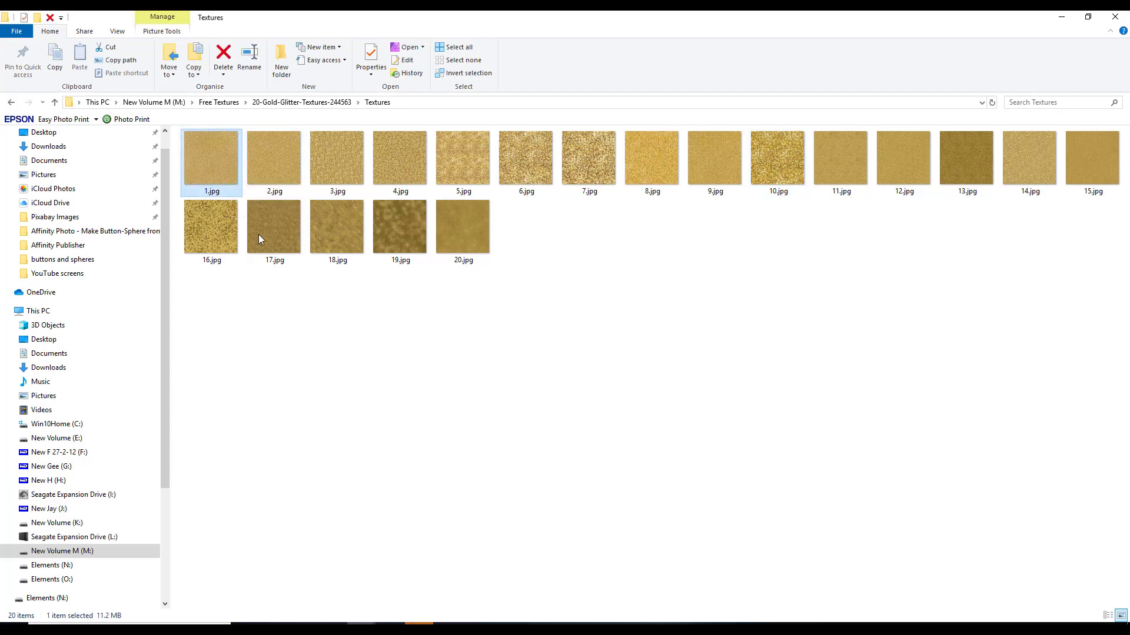
Step: Open 1.jpg in Affinity Photo, copy its texture layer, and return to the Untitled CARL document
click(418, 630)
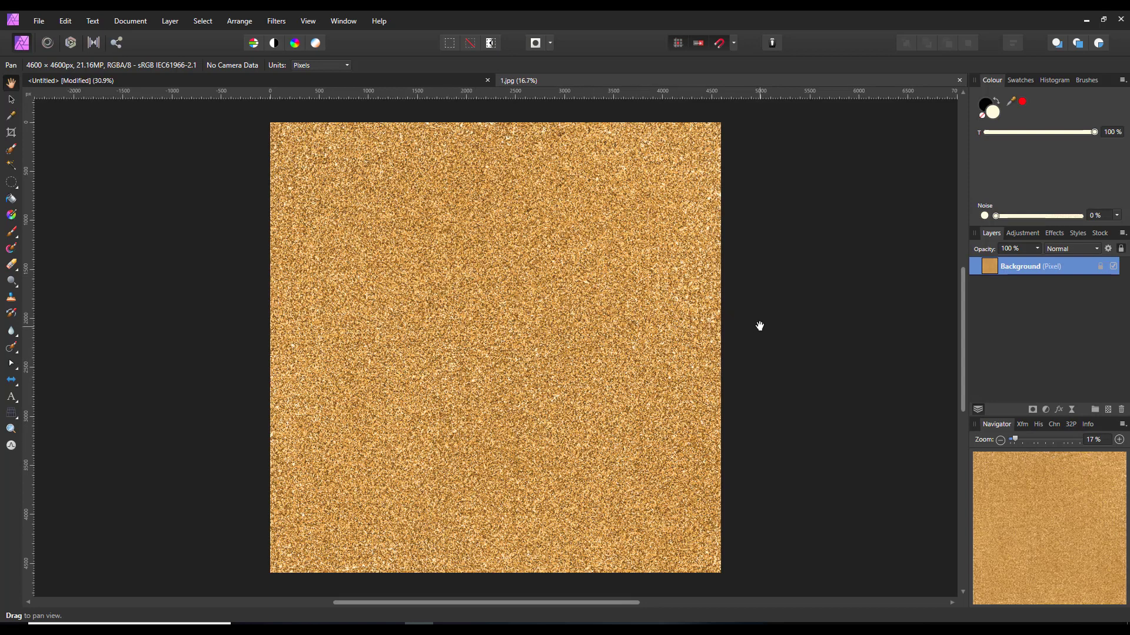
right_click(1020, 267)
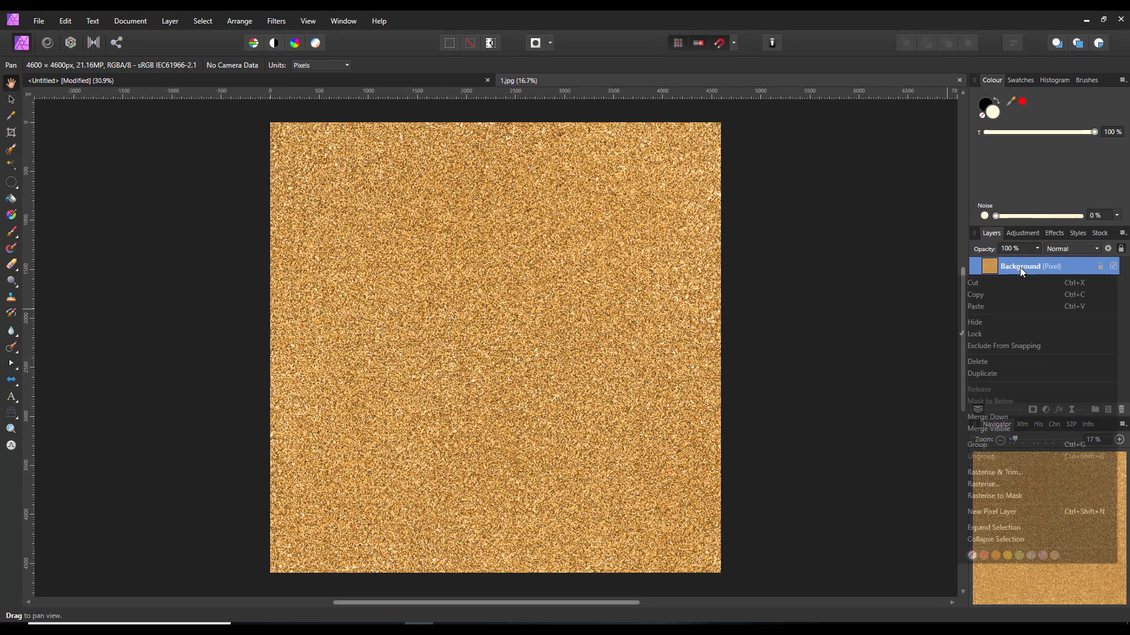
click(986, 295)
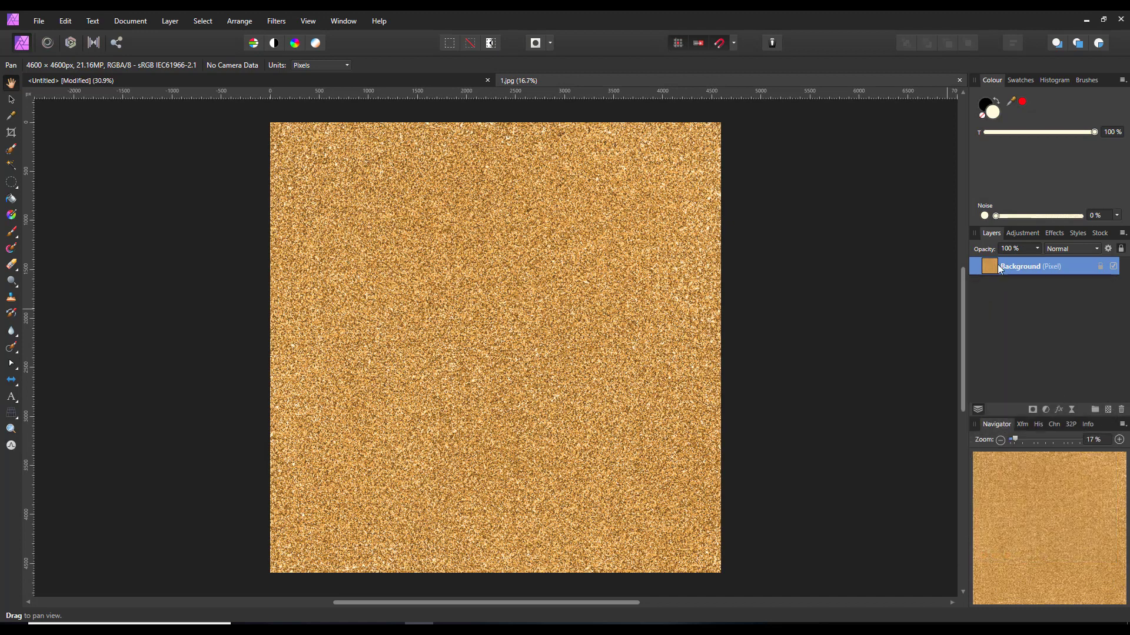
click(316, 81)
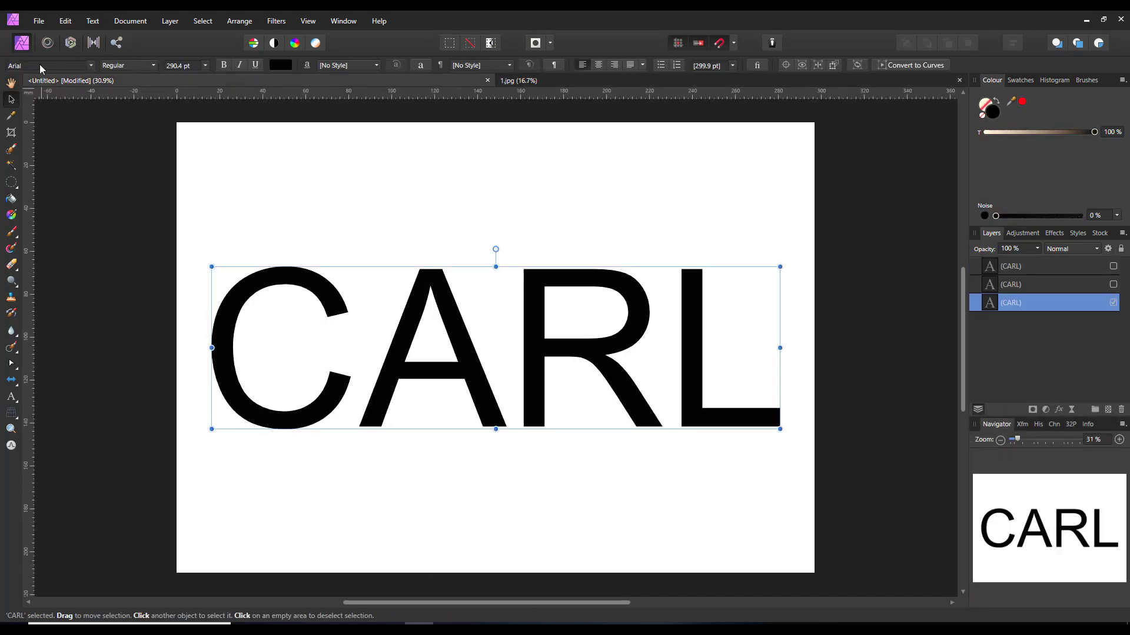
Step: Paste the gold glitter image into the CARL document and resize it to cover the lettering
click(65, 21)
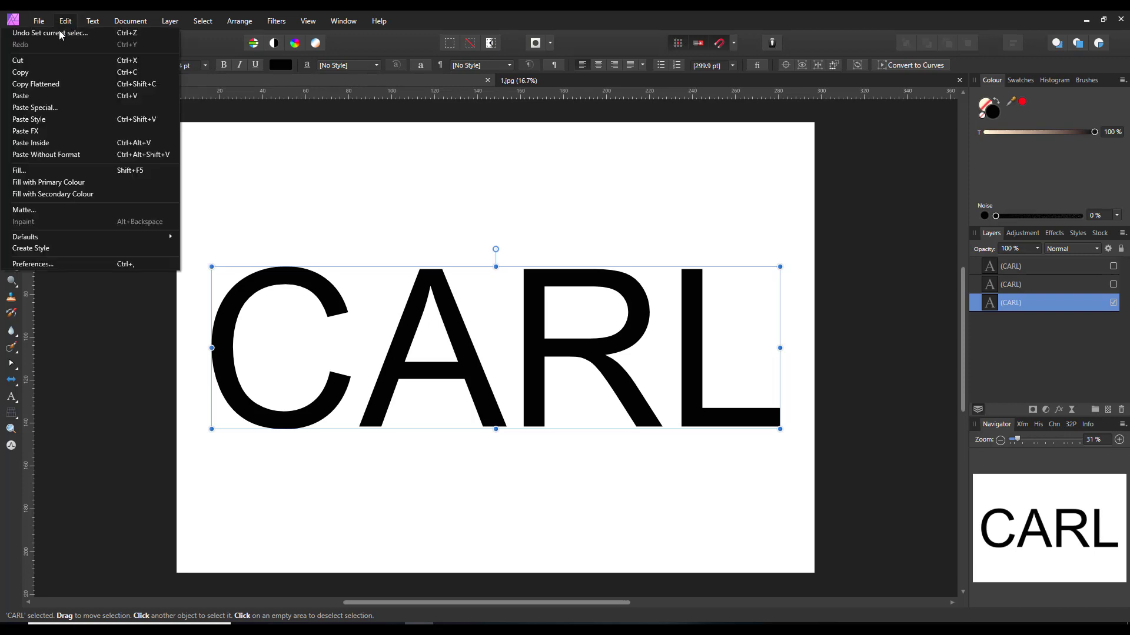
click(29, 97)
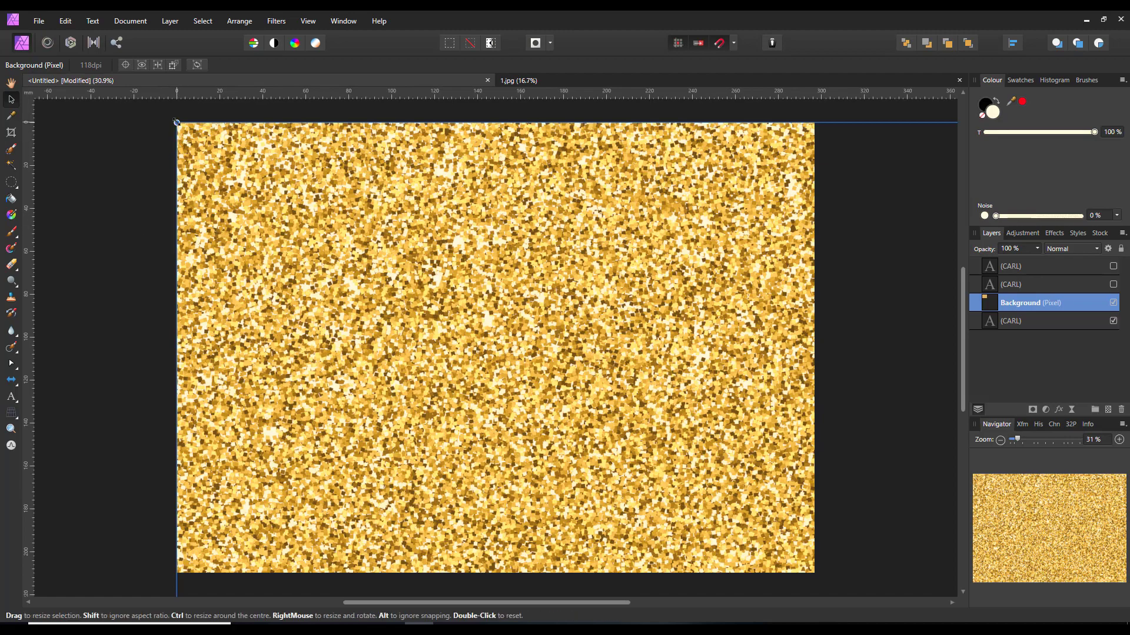
drag(176, 122, 519, 522)
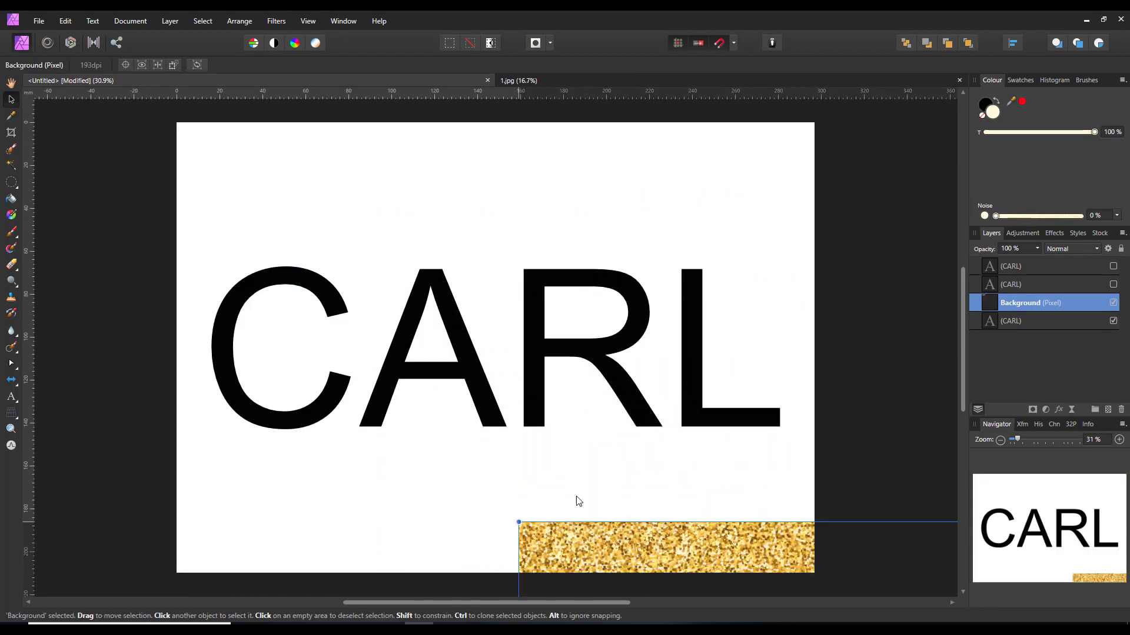
key(ctrl+z)
key(ctrl+z)
drag(177, 122, 443, 411)
key(ctrl+z)
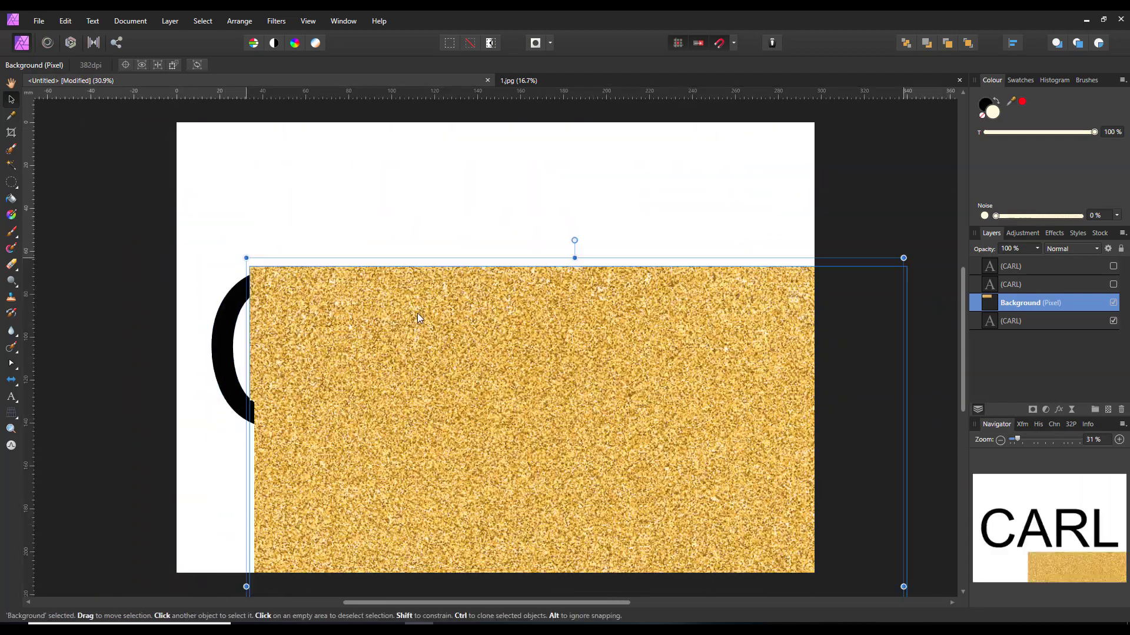
drag(418, 318, 361, 231)
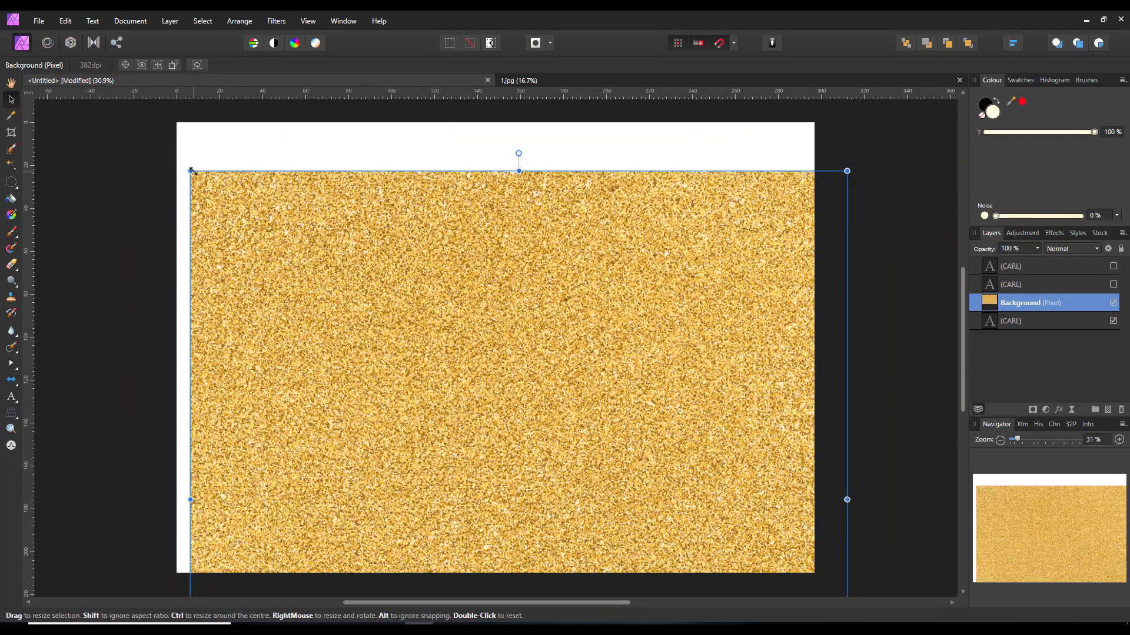
mouse_move(190, 170)
mouse_down()
mouse_move(200, 201)
mouse_move(252, 254)
mouse_move(188, 189)
mouse_up()
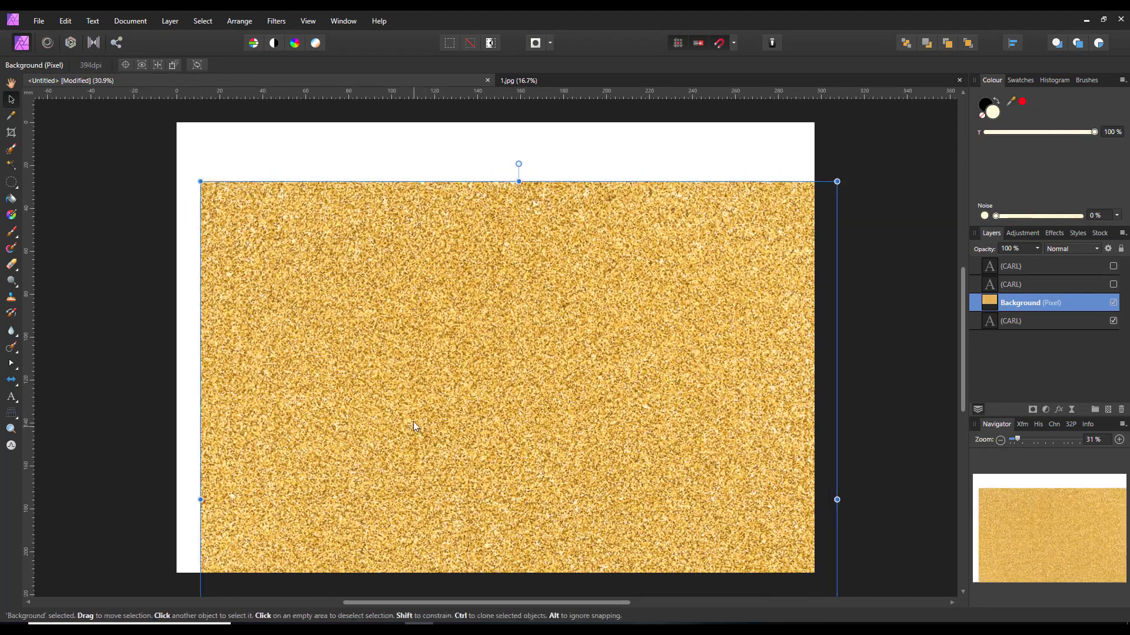
drag(506, 444, 484, 373)
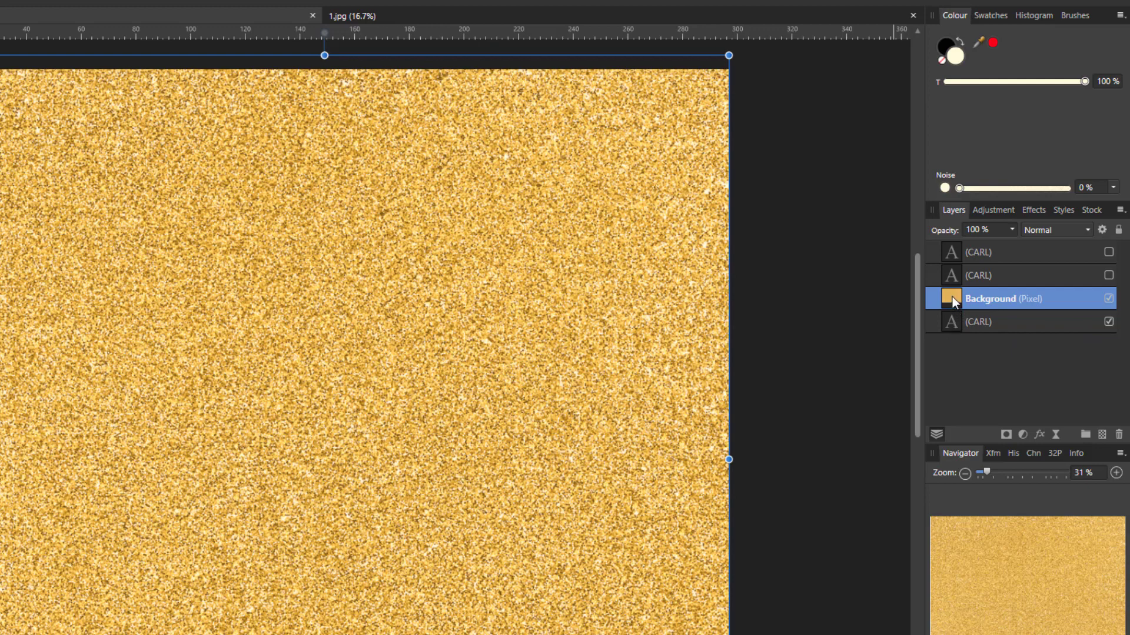
Step: Clip the gold image layer into the bottom CARL text layer and expand it to confirm
drag(952, 297, 977, 324)
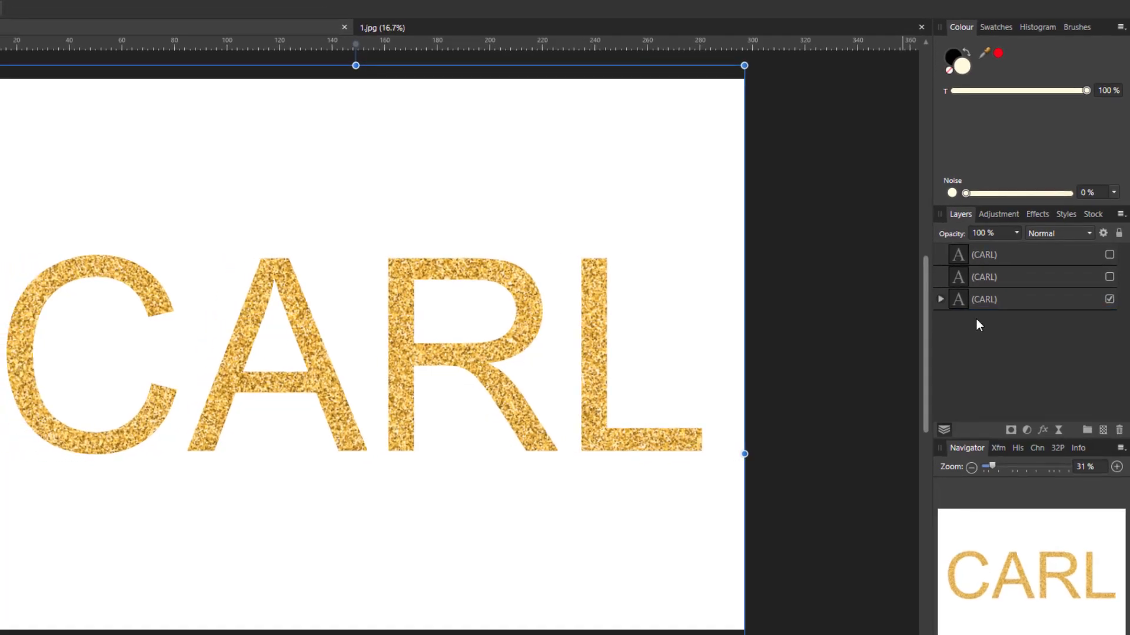
click(940, 300)
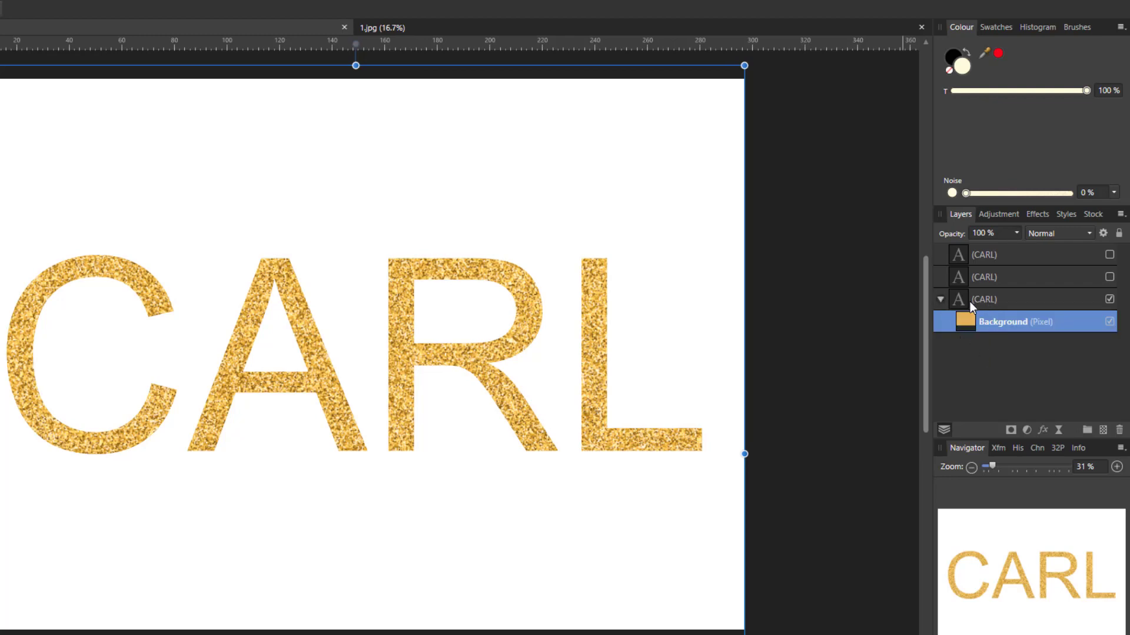